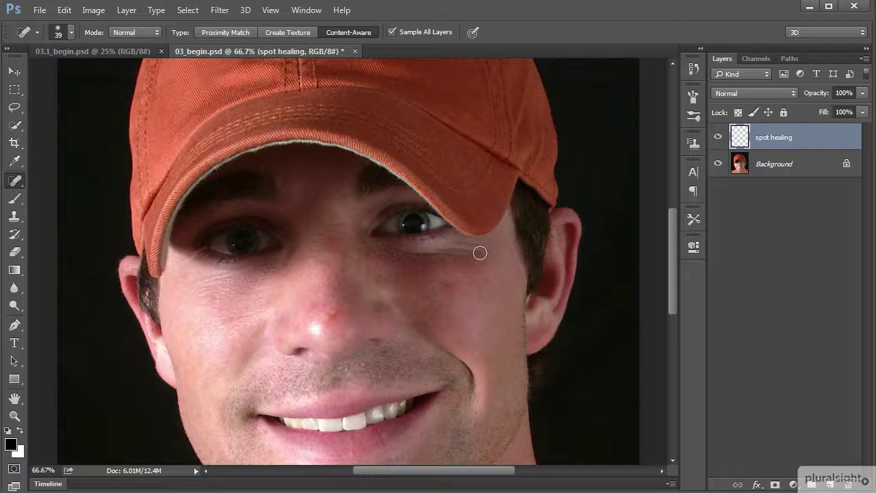
mouse_move(463, 245)
mouse_down()
mouse_move(447, 245)
mouse_move(469, 248)
mouse_move(437, 251)
mouse_move(474, 251)
mouse_up()
click(439, 250)
Switch to the Healing Brush tool and create a new layer above the spot healing layer
click(16, 181)
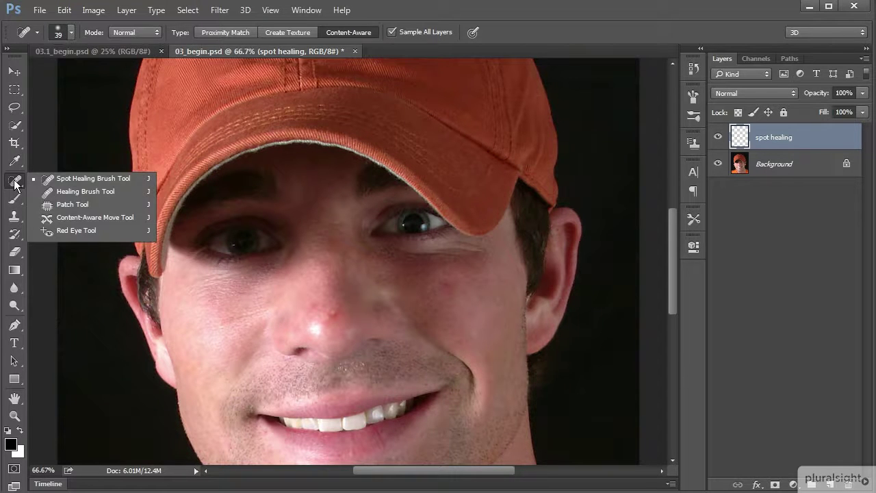
click(81, 193)
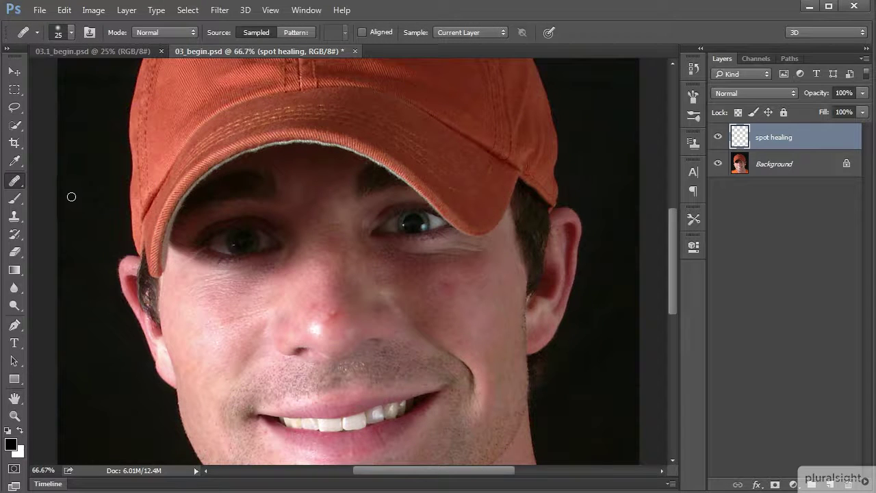
click(829, 484)
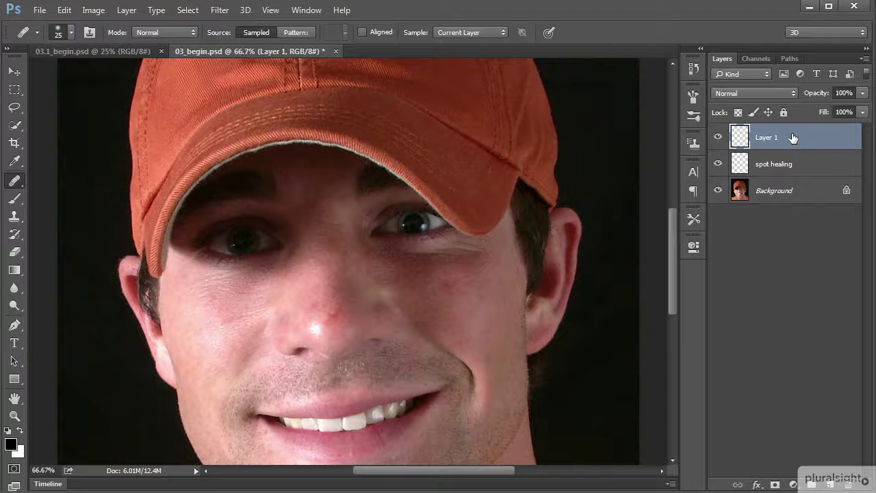
Set the Healing Brush to sample All Layers and make a short healing stroke at the outer corner of the subject's left eye
key(ctrl+plus)
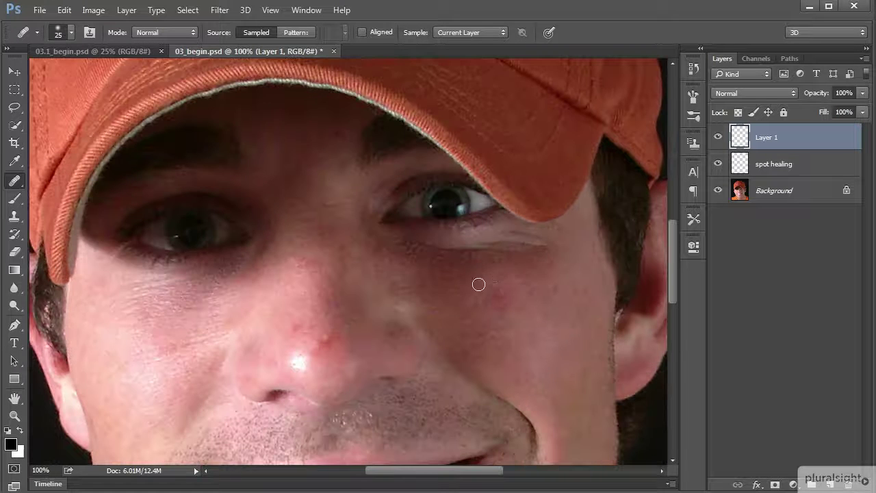
drag(566, 287, 523, 303)
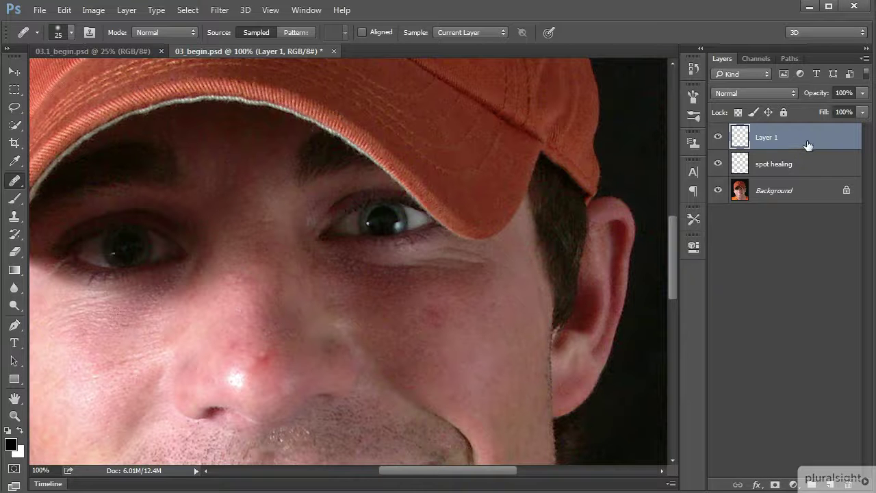
click(504, 31)
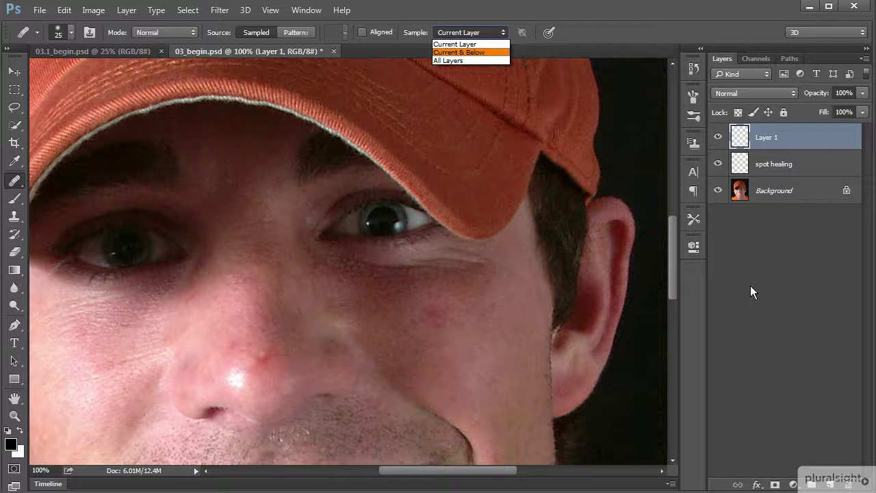
click(466, 61)
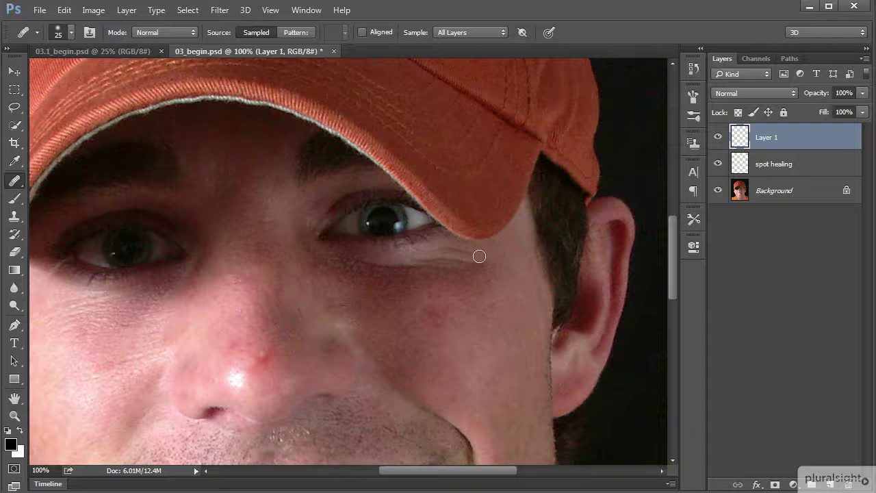
mouse_move(483, 255)
mouse_down()
mouse_move(491, 256)
mouse_move(466, 252)
mouse_up()
click(296, 32)
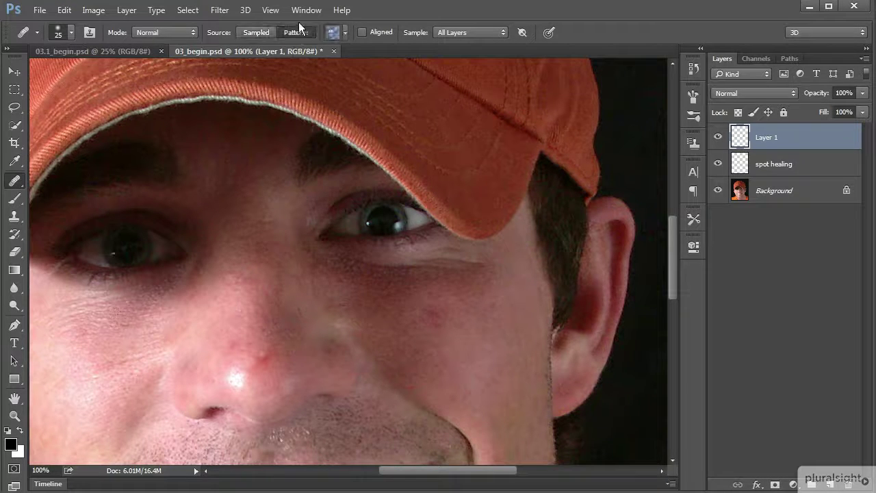
click(334, 34)
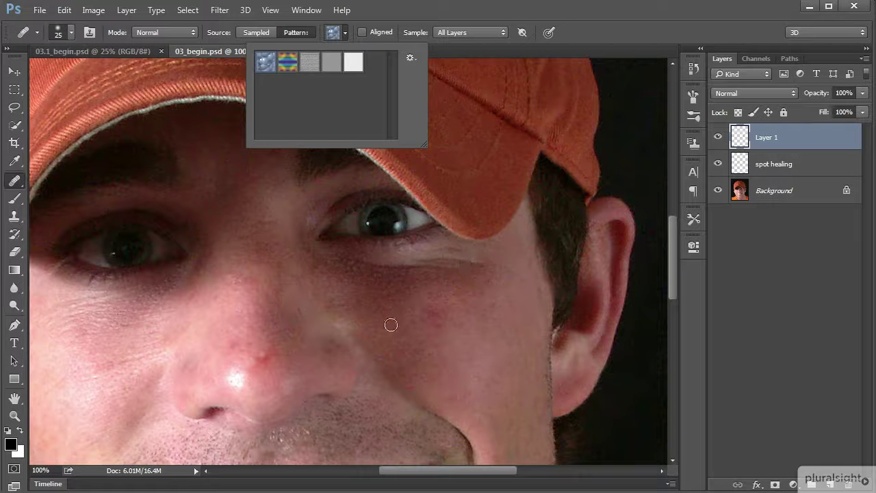
click(268, 28)
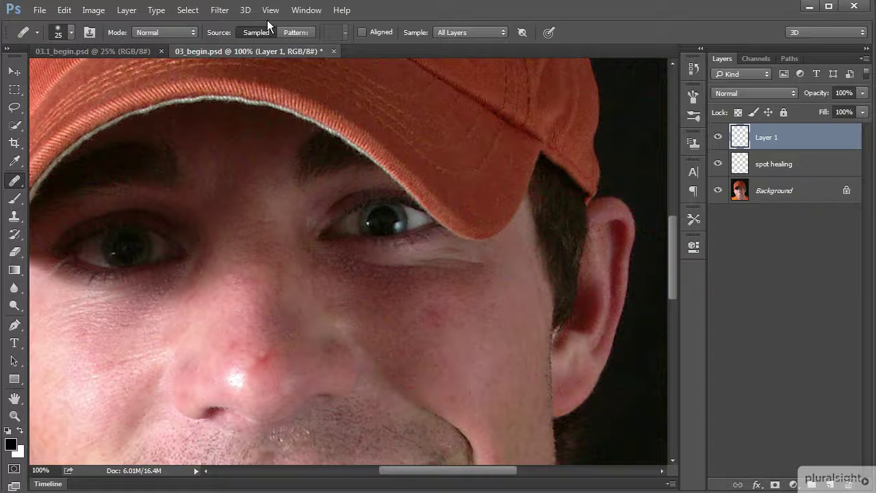
Heal the wrinkles and creases beneath the subject's left eye with the 25 px Healing Brush, sampling nearby smooth cheek skin
right_click(465, 261)
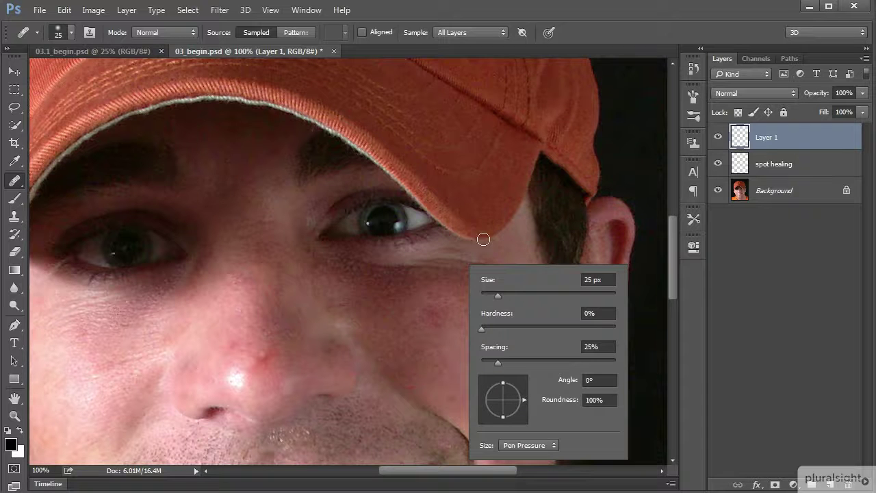
drag(673, 267, 674, 275)
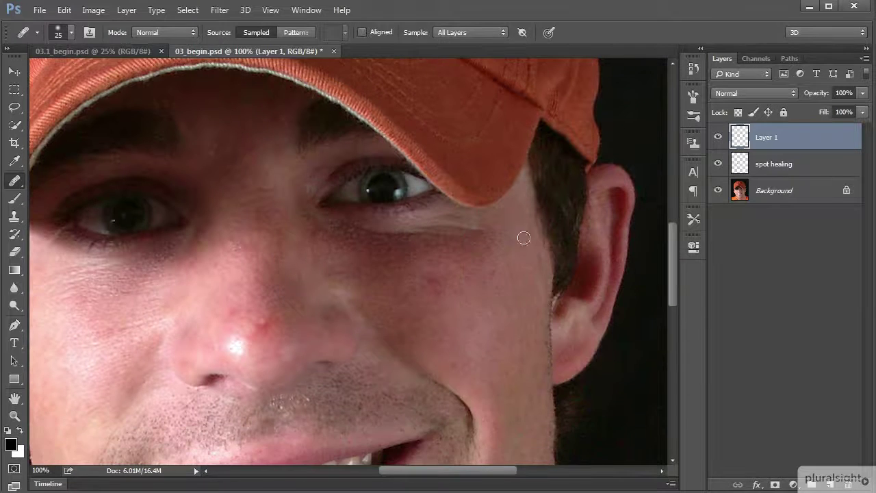
alt+click(488, 218)
drag(452, 218, 435, 215)
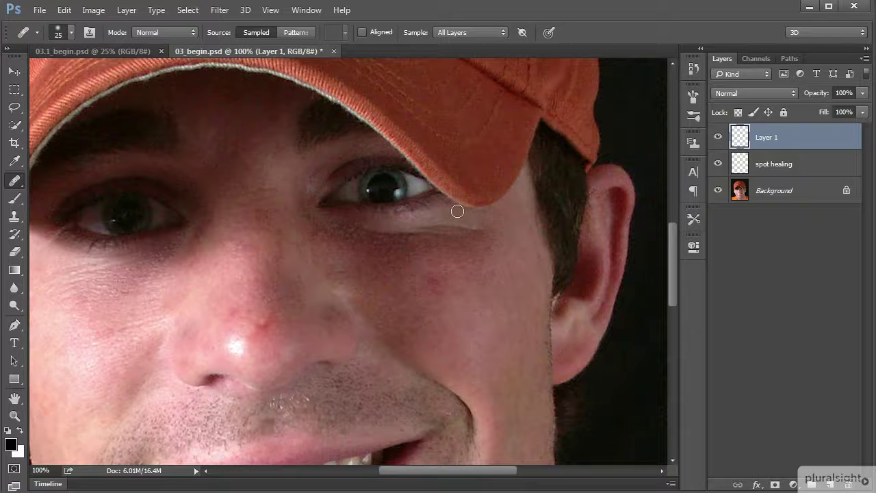
alt+click(481, 247)
mouse_move(481, 233)
mouse_down()
mouse_move(419, 226)
mouse_move(445, 235)
mouse_move(415, 234)
mouse_up()
alt+click(469, 251)
alt+click(456, 221)
alt+click(454, 246)
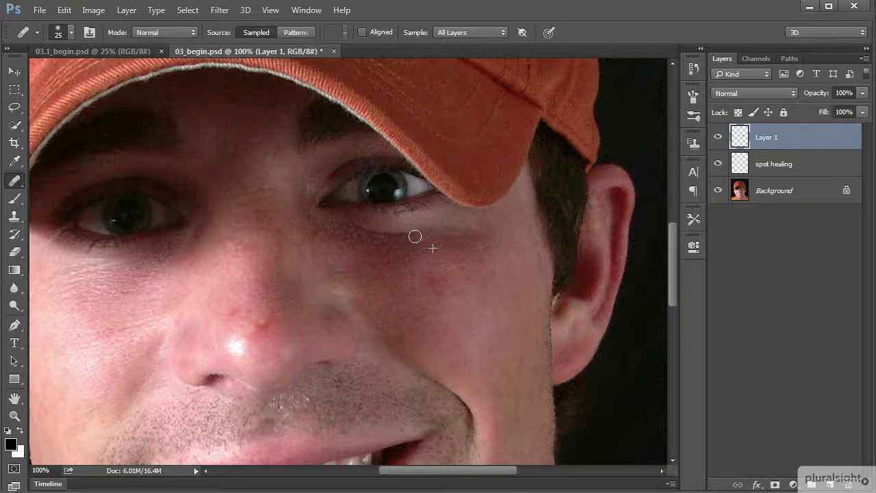
alt+click(449, 251)
drag(431, 249, 409, 235)
Add a layer mask to Layer 1 and switch to the Brush tool
key(ctrl+minus)
key(ctrl+minus)
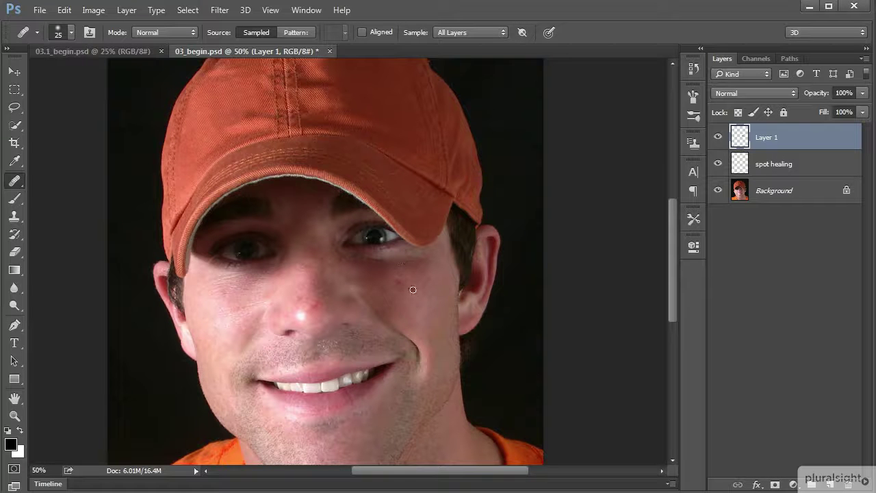
key(ctrl+plus)
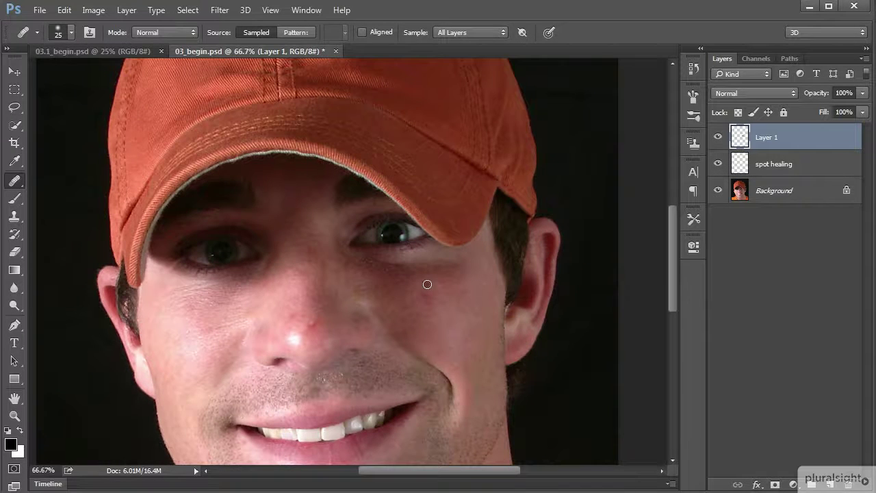
click(775, 484)
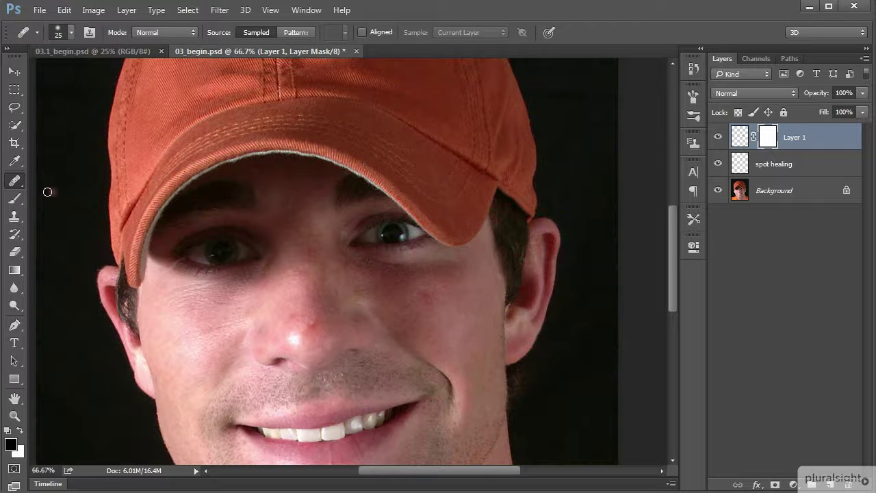
click(18, 197)
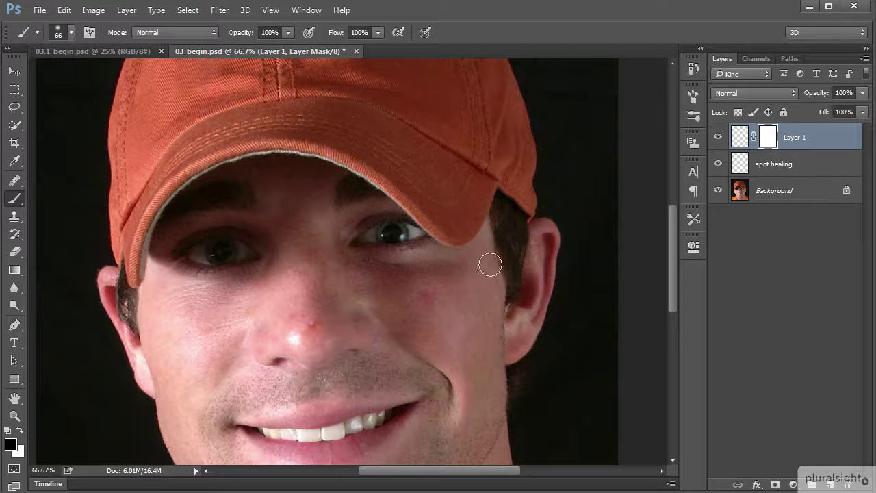
Paint black on Layer 1's mask with the soft 66 px brush to partly restore the wrinkles under the subject's left eye
right_click(450, 251)
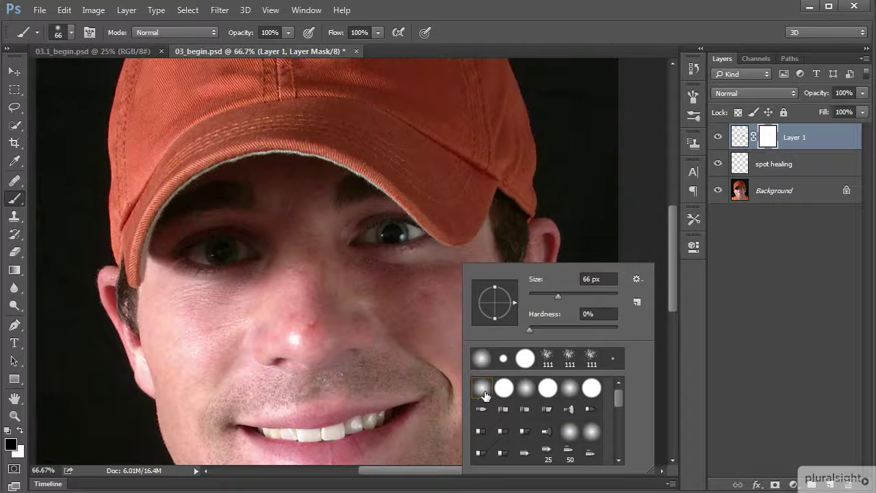
click(694, 96)
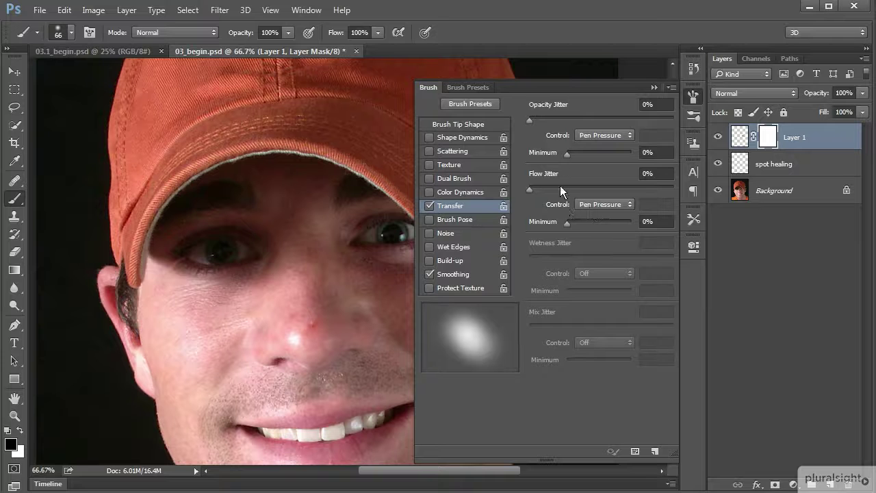
click(691, 96)
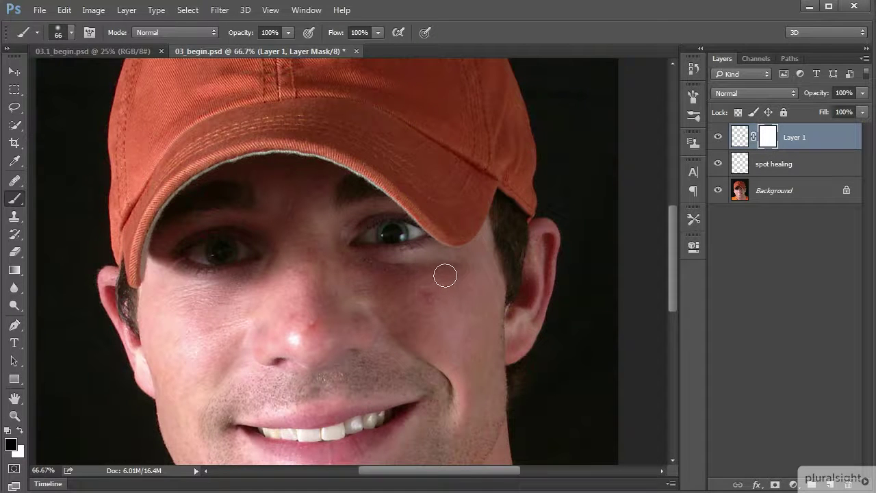
mouse_move(455, 260)
mouse_down()
mouse_move(419, 262)
mouse_move(448, 256)
mouse_up()
mouse_move(424, 255)
mouse_down()
mouse_move(461, 256)
mouse_move(416, 259)
mouse_move(466, 257)
mouse_move(426, 259)
mouse_move(482, 274)
mouse_move(479, 265)
mouse_move(431, 257)
mouse_up()
Compare the under-eye retouching before and after by repeatedly hiding and showing Layer 1
click(718, 139)
click(718, 139)
click(719, 138)
click(719, 139)
click(718, 139)
click(719, 139)
key(ctrl+minus)
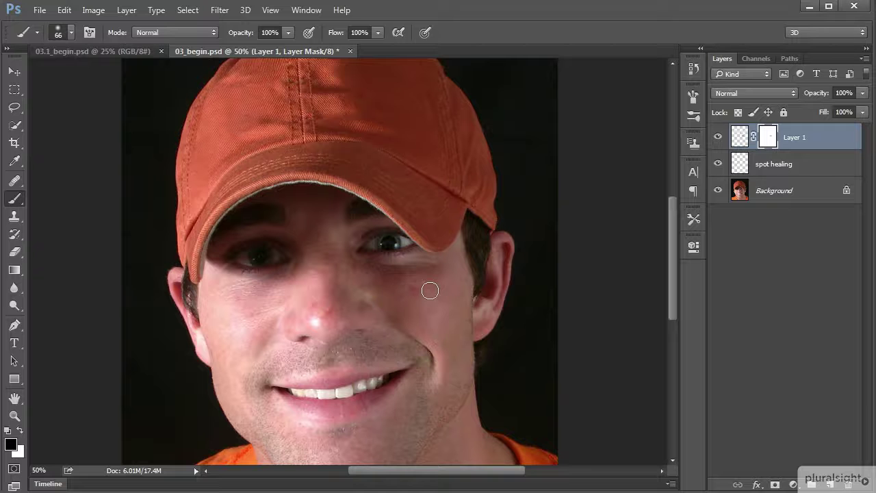
Heal the red blemishes on the subject's left cheek and on the nose with the Healing Brush, working on Layer 1's pixels
click(740, 138)
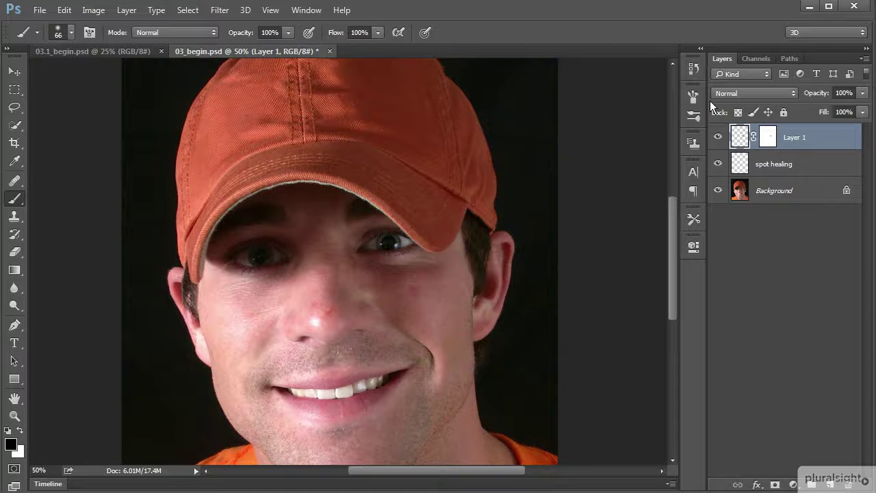
click(15, 181)
key(ctrl+plus)
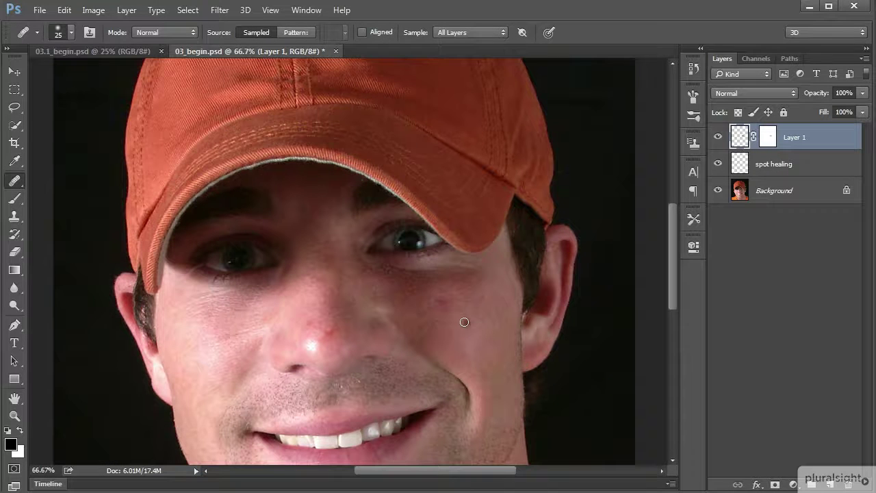
alt+click(457, 315)
mouse_move(442, 301)
mouse_down()
mouse_move(461, 309)
mouse_move(451, 295)
mouse_move(446, 314)
mouse_up()
alt+click(329, 309)
click(328, 332)
mouse_move(328, 332)
mouse_down()
mouse_move(343, 340)
mouse_move(334, 335)
mouse_move(338, 317)
mouse_move(335, 327)
mouse_move(303, 313)
mouse_move(320, 321)
mouse_up()
Paint black with the soft brush on Layer 1's mask over the nose tip, and compare with the layer hidden and shown
click(773, 136)
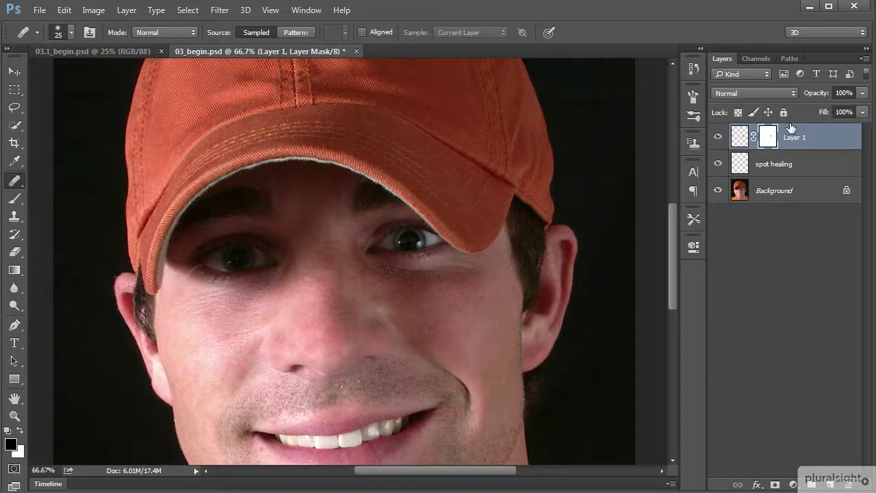
click(14, 198)
mouse_move(323, 336)
mouse_down()
mouse_move(307, 350)
mouse_move(317, 352)
mouse_move(314, 345)
mouse_move(332, 358)
mouse_move(308, 347)
mouse_up()
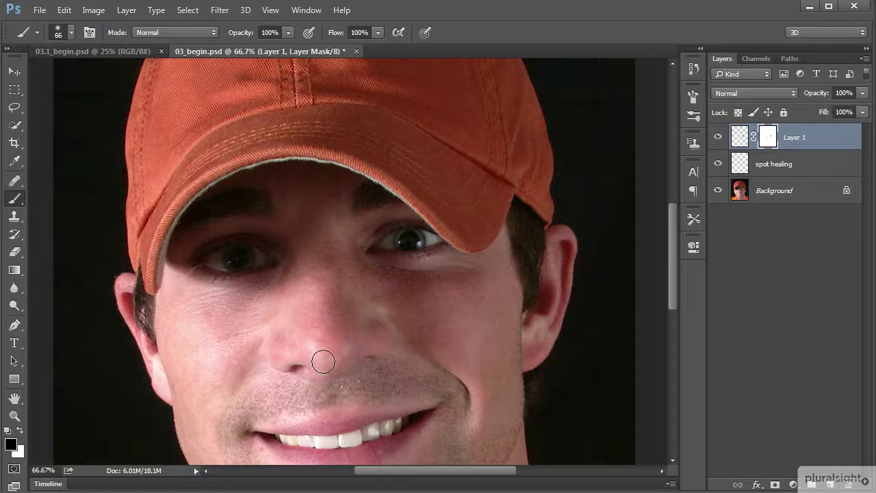
click(717, 137)
click(718, 137)
click(718, 138)
click(718, 137)
Target Layer 1's pixels again and heal the crease across the subject's right cheek with the Healing Brush
click(14, 180)
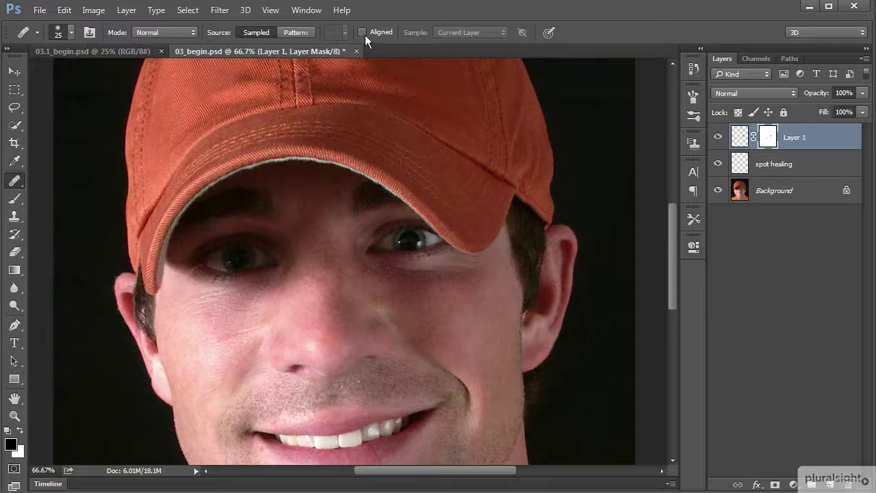
click(740, 139)
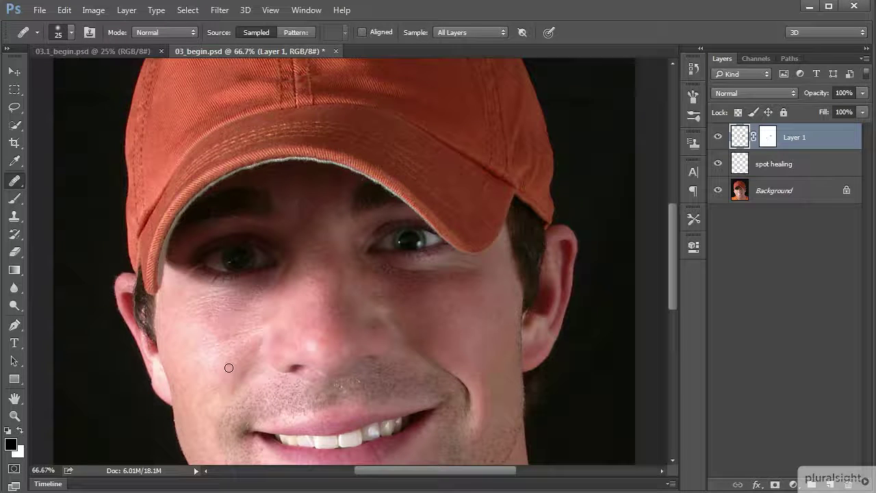
key(ctrl+plus)
drag(313, 386, 469, 295)
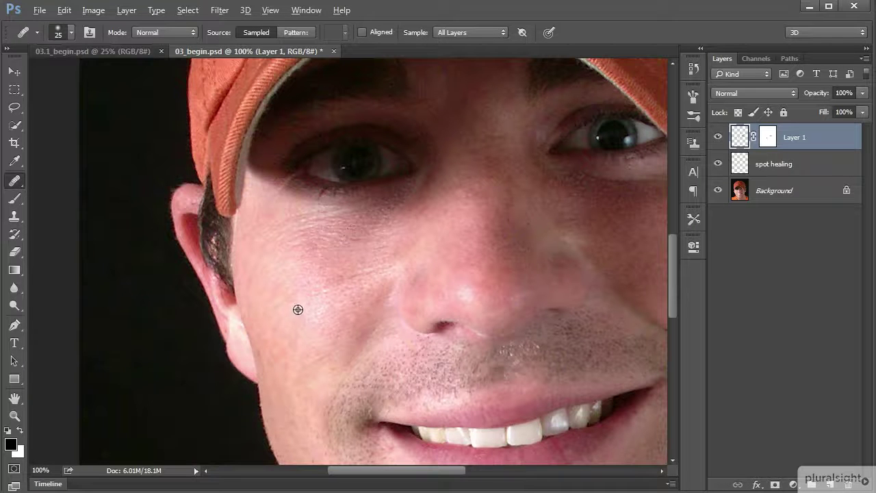
drag(335, 285, 394, 266)
Turn on Aligned sampling for the Healing Brush and heal the fine wrinkles beneath the subject's right eye
key(ctrl+minus)
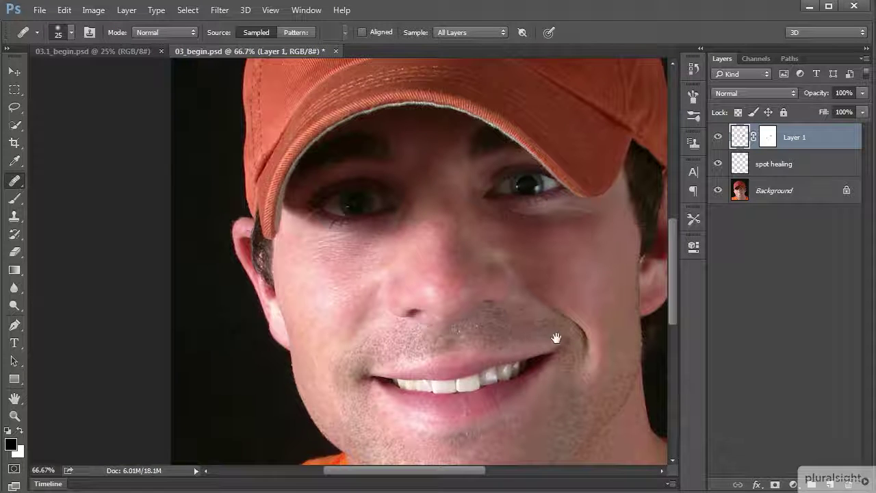
drag(545, 336, 415, 357)
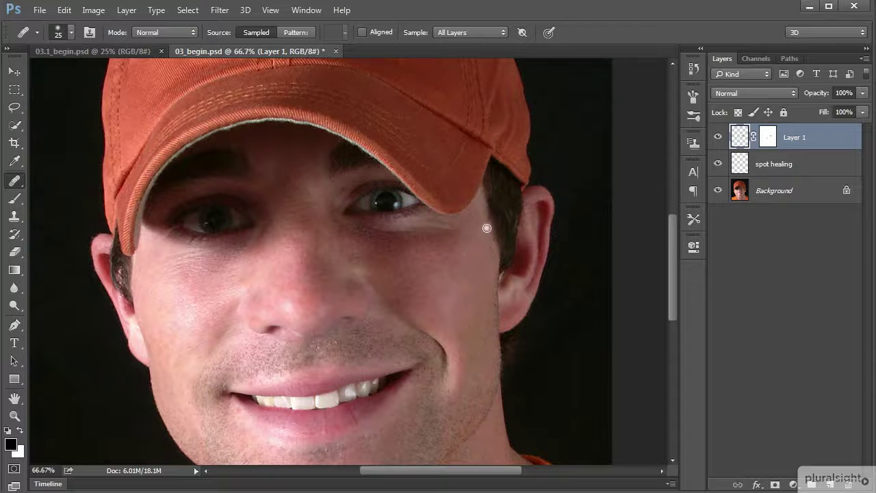
click(365, 32)
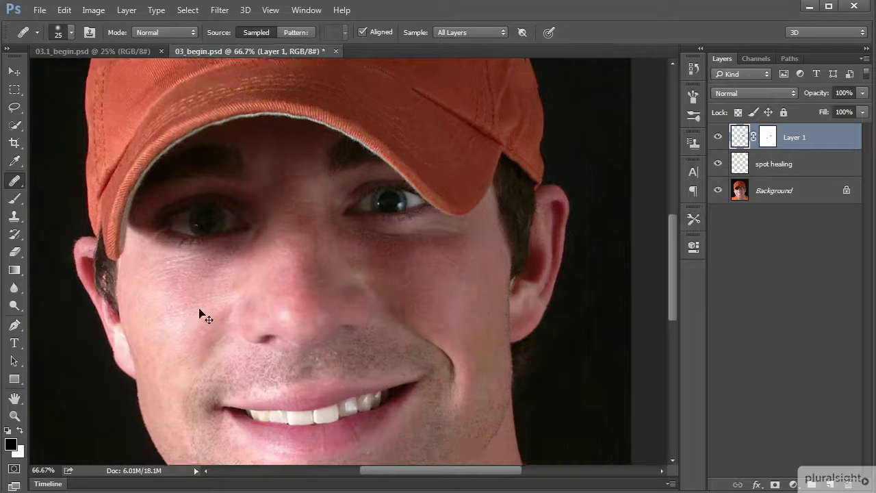
key(ctrl+plus)
drag(168, 299, 360, 315)
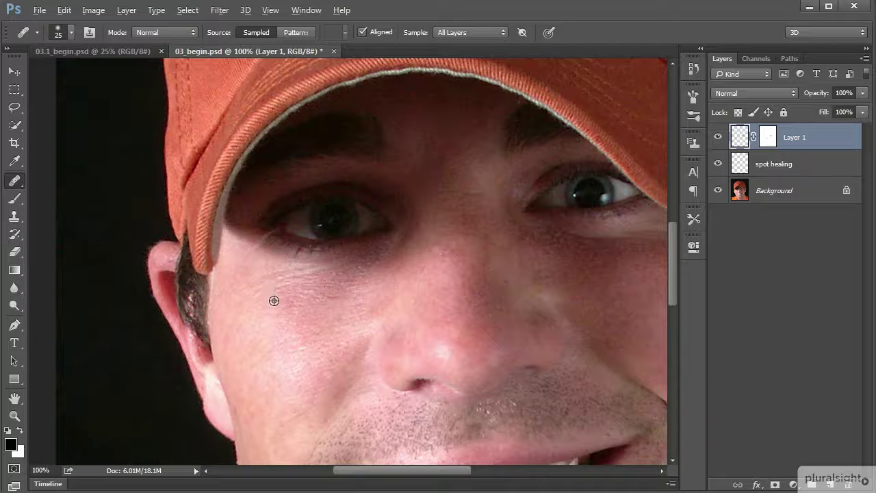
alt+click(271, 297)
mouse_move(267, 285)
mouse_down()
mouse_move(329, 271)
mouse_move(331, 283)
mouse_move(310, 283)
mouse_up()
key(ctrl+minus)
key(ctrl+minus)
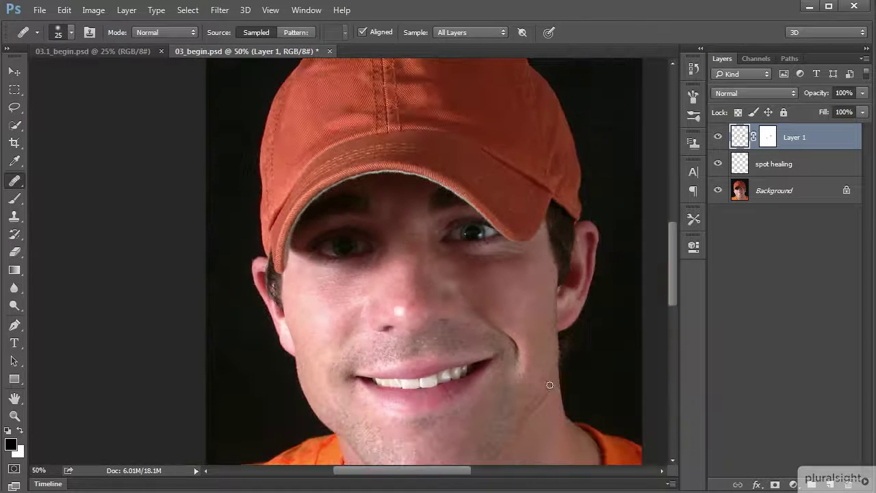
drag(524, 404, 448, 372)
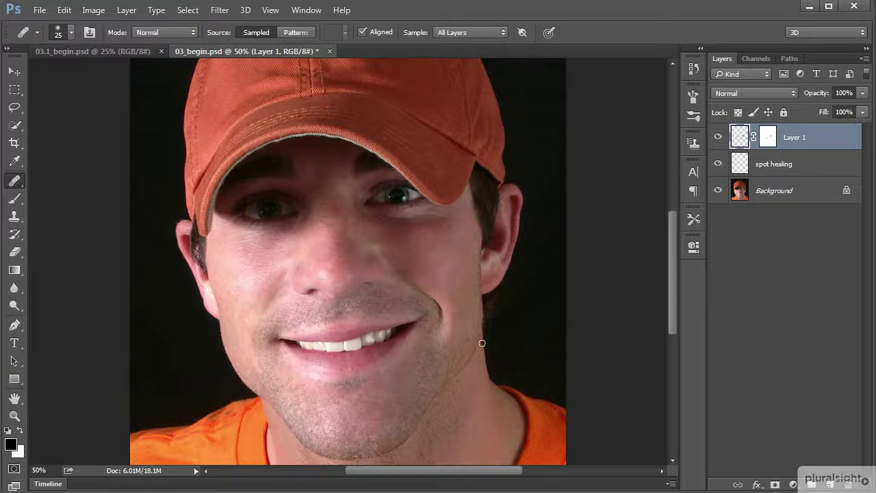
Switch to the 03.1_begin.psd landscape and add a new empty layer above the Background
click(127, 52)
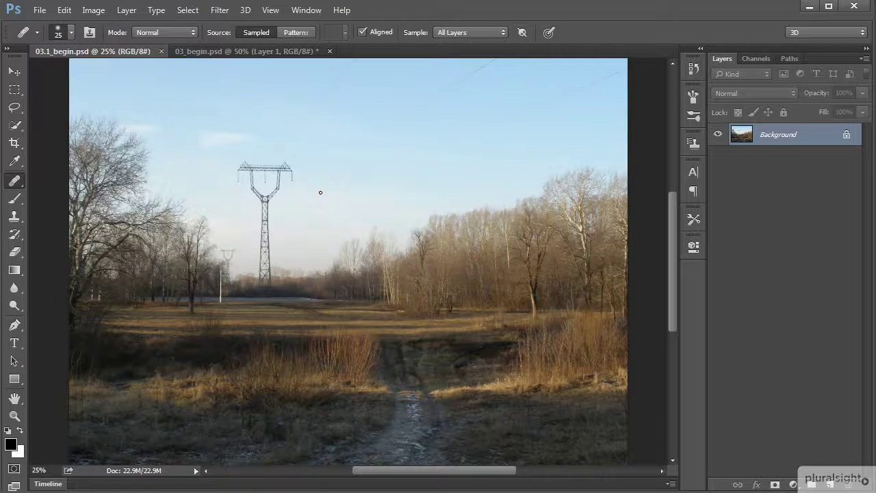
click(830, 485)
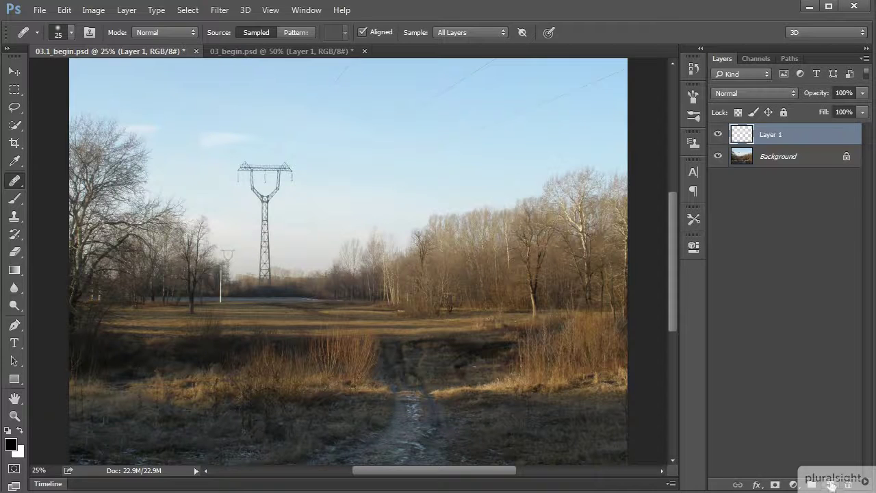
Heal the power line nearest the right edge of the sky with the Healing Brush on Layer 1, sampling clean sky
key(ctrl+plus)
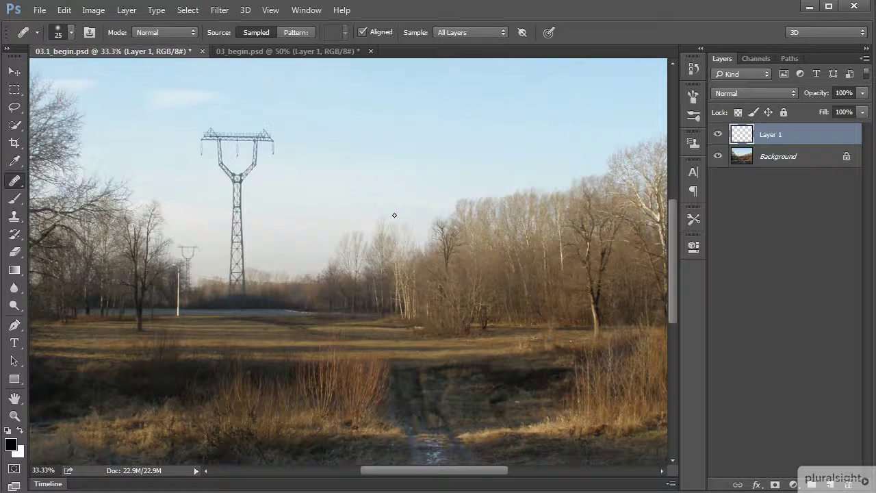
key(ctrl+plus)
mouse_move(401, 188)
mouse_down()
mouse_move(280, 350)
mouse_move(209, 392)
mouse_up()
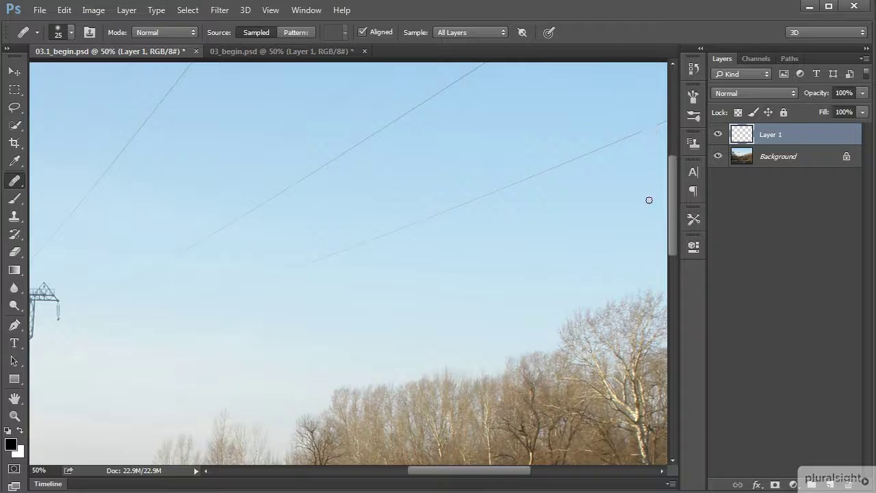
drag(562, 262, 598, 246)
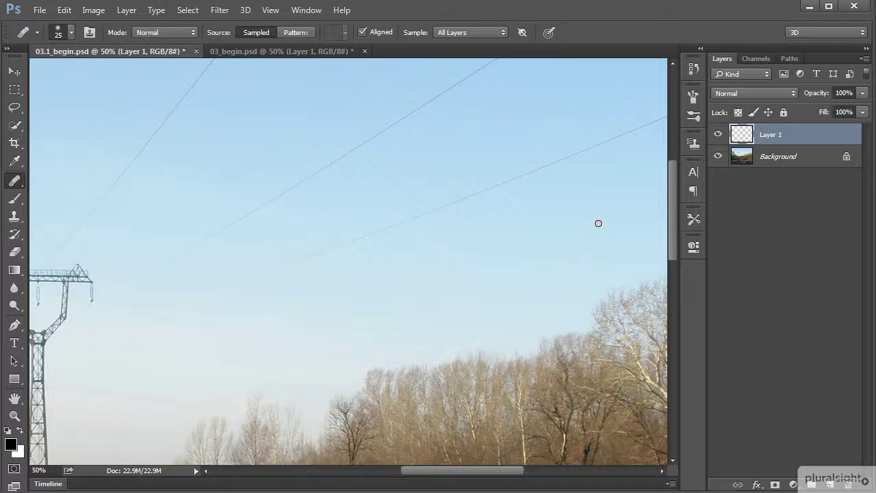
drag(362, 351, 340, 352)
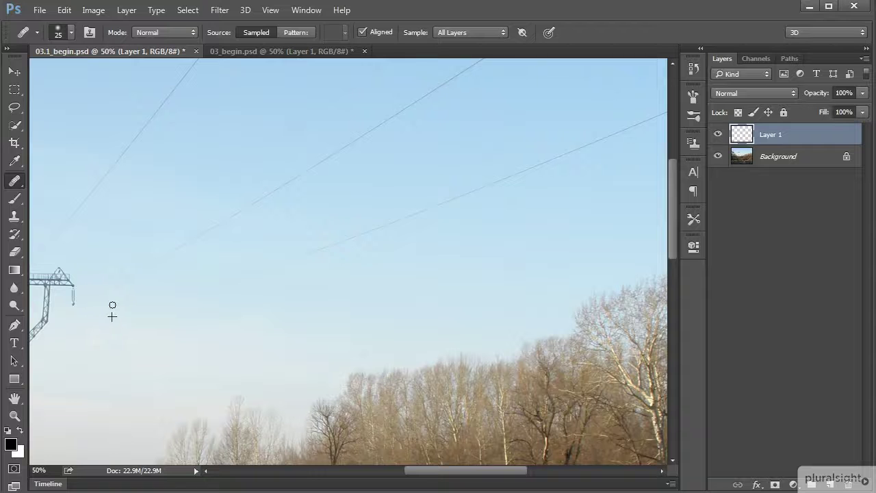
mouse_move(151, 299)
mouse_down()
mouse_move(227, 282)
mouse_move(249, 259)
mouse_move(247, 274)
mouse_move(375, 223)
mouse_up()
mouse_move(367, 232)
mouse_down()
mouse_move(495, 181)
mouse_move(455, 245)
mouse_move(333, 313)
mouse_move(297, 294)
mouse_move(434, 239)
mouse_move(432, 229)
mouse_move(445, 235)
mouse_move(548, 188)
mouse_up()
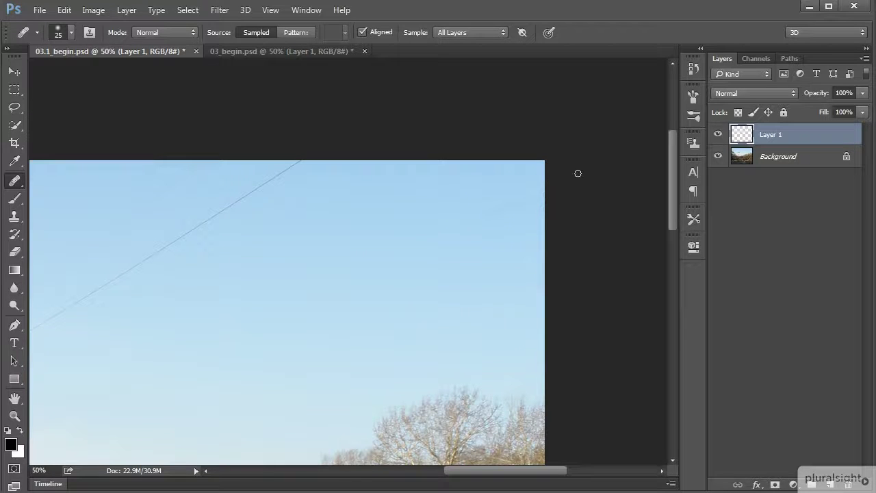
Heal the remaining power lines running from the pylon to the image's upper edge with the Healing Brush on Layer 1
key(ctrl+minus)
key(ctrl+minus)
drag(349, 366, 400, 344)
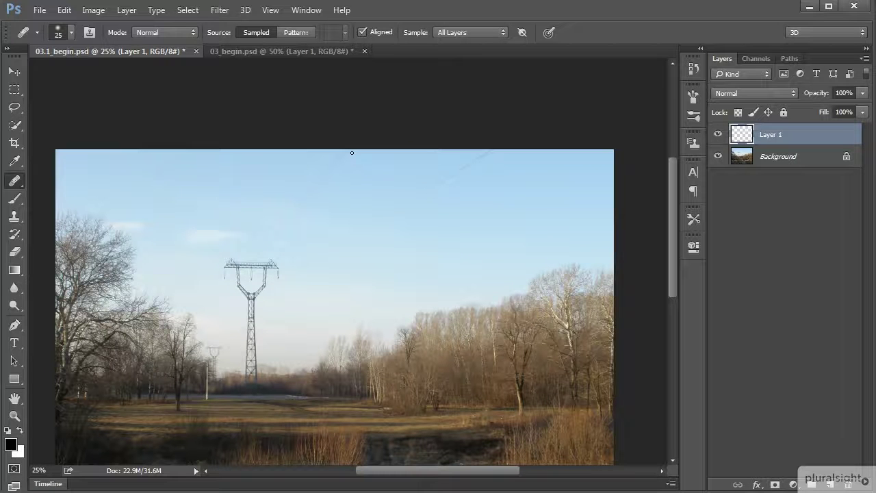
drag(427, 430, 425, 357)
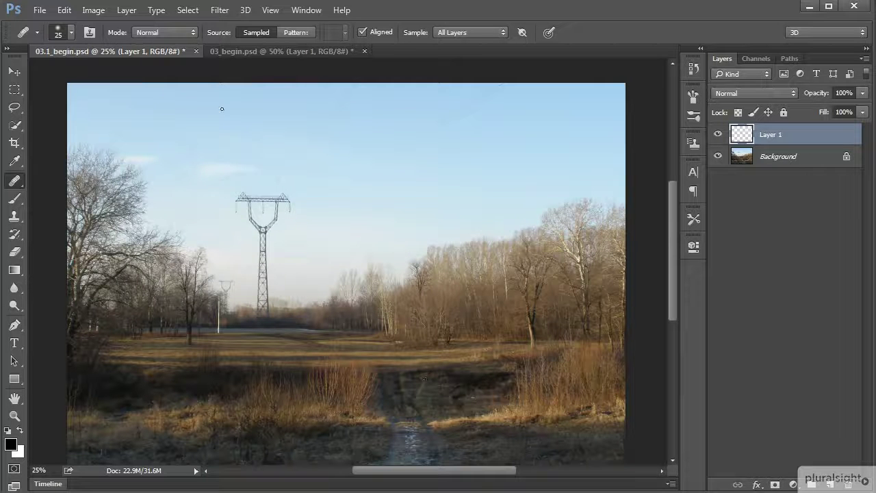
click(194, 32)
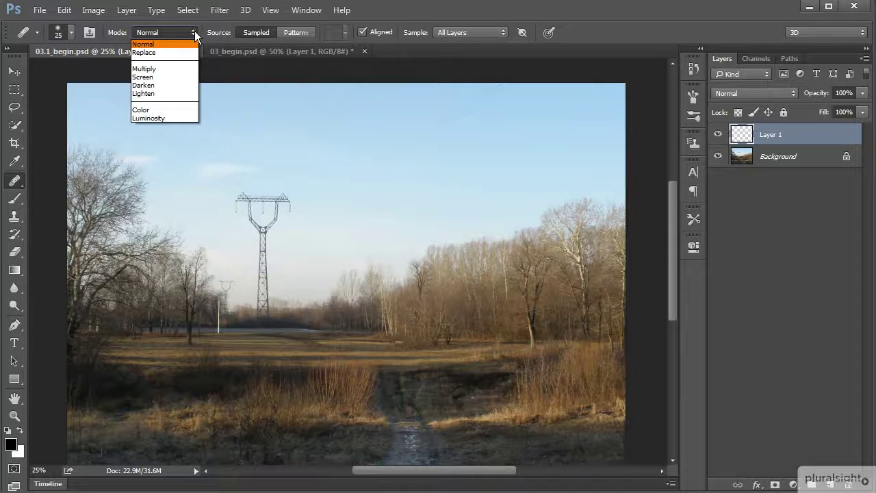
click(194, 31)
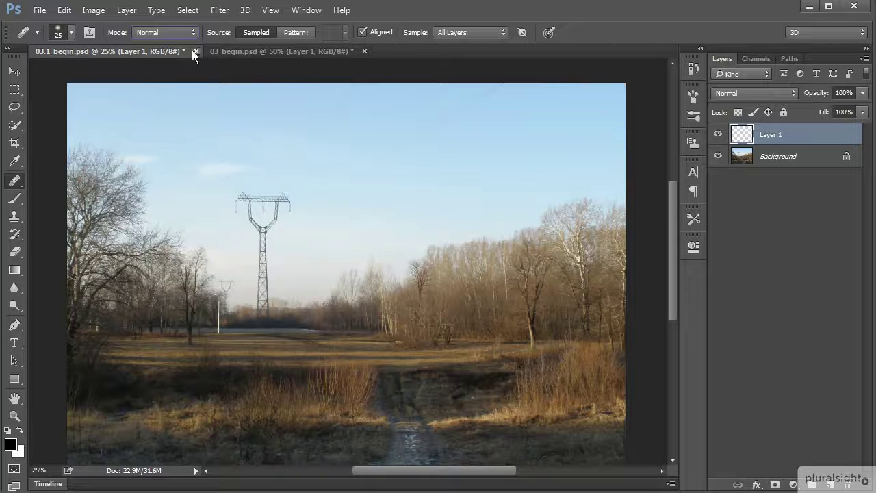
click(193, 33)
click(192, 34)
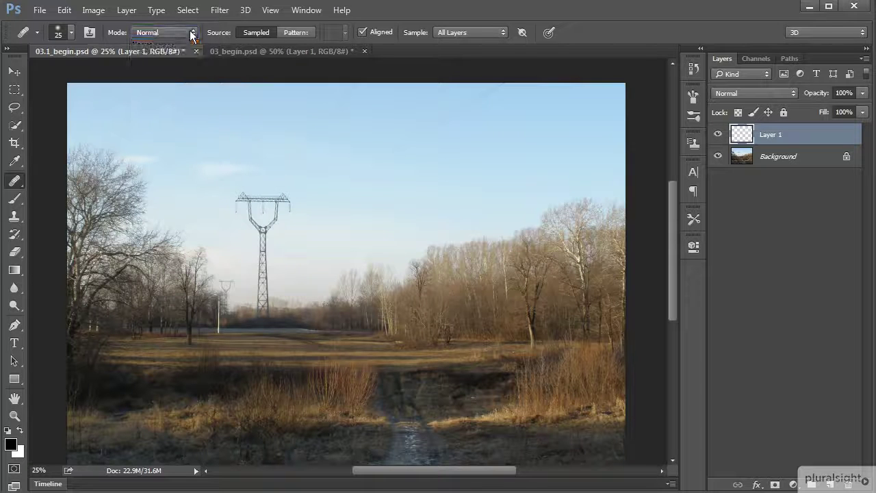